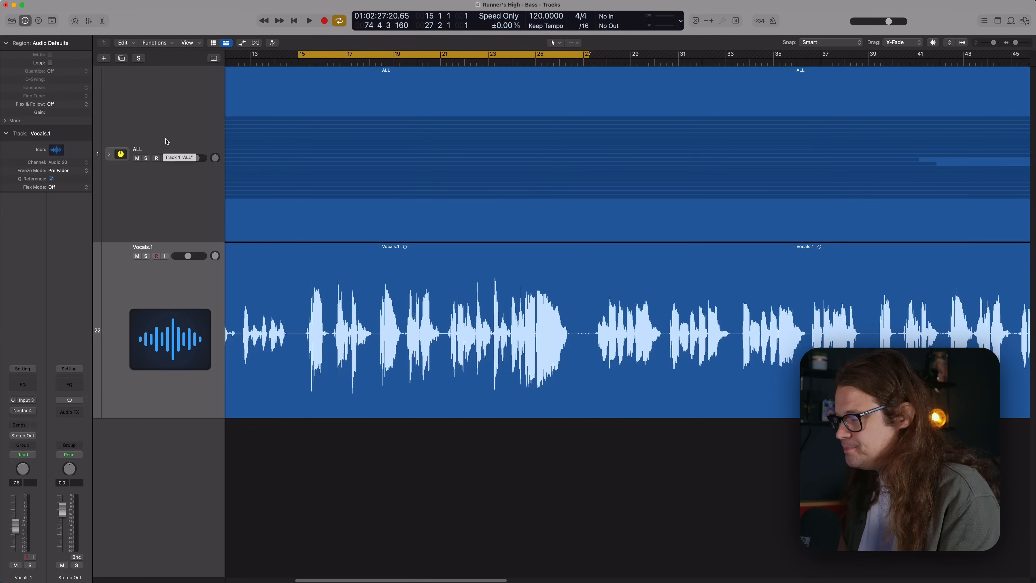
Audition the looped vocal section, then open Nectar 4 on the Vocals.1 track and lower the Compressor 1 threshold to -14.7 dB
{"action": "key", "text": "space"}
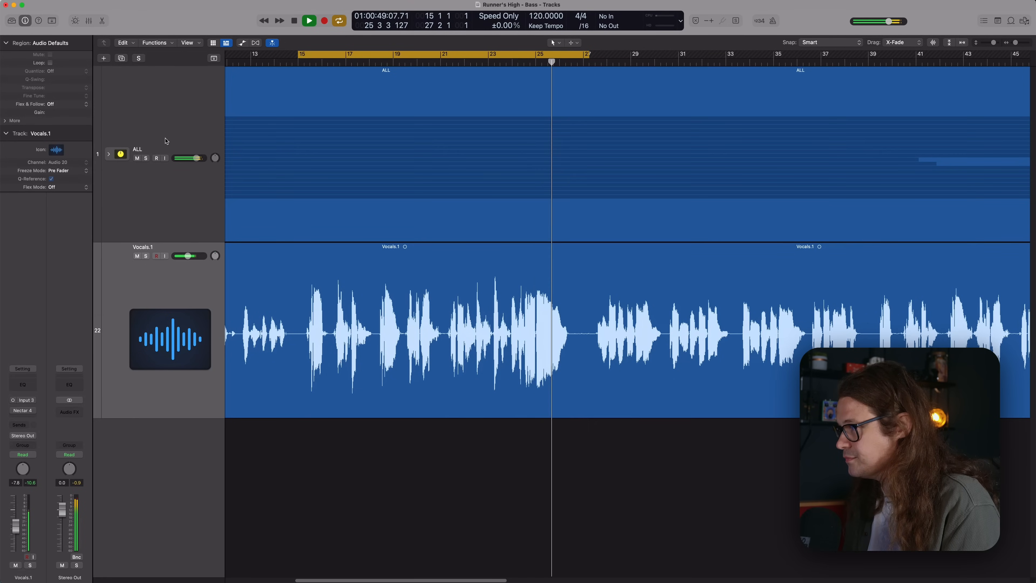
{"action": "key", "text": "space"}
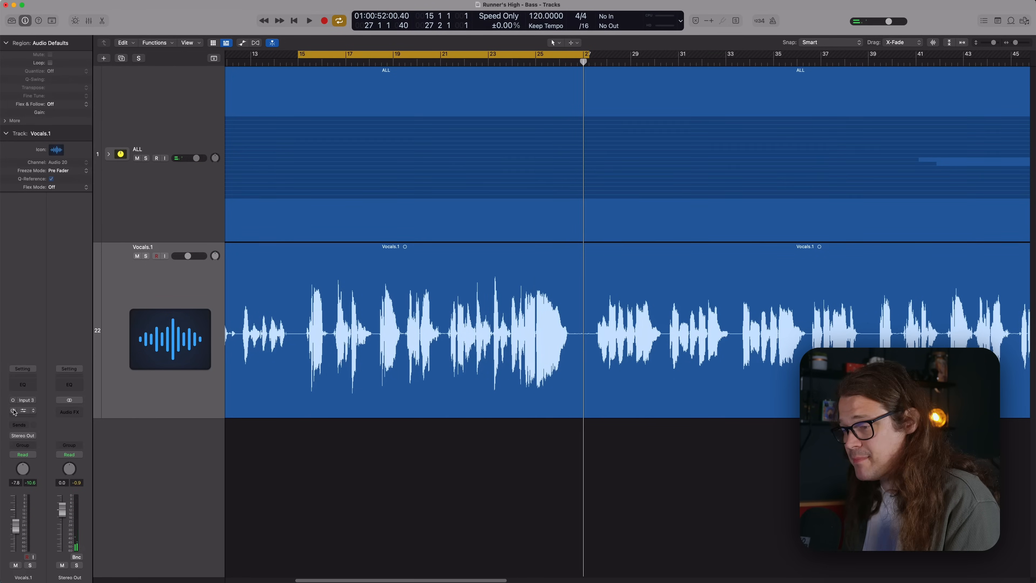
{"action": "left_click", "coordinate": [14, 411]}
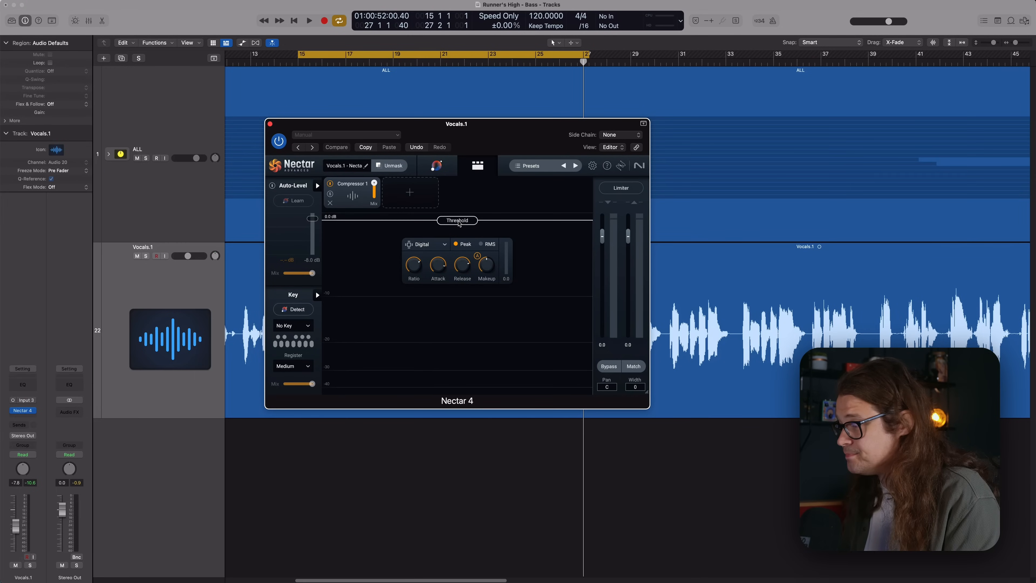
{"action": "left_click_drag", "start_coordinate": [458, 223], "coordinate": [456, 324]}
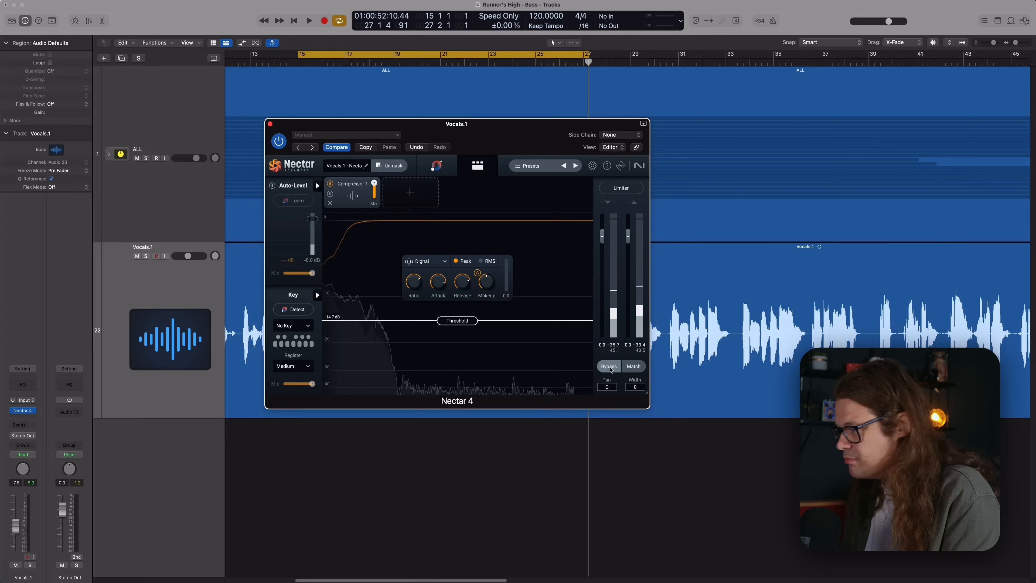
Play the loop and compare the vocal with Nectar 4 bypassed and active
{"action": "left_click", "coordinate": [609, 366]}
{"action": "key", "text": "space"}
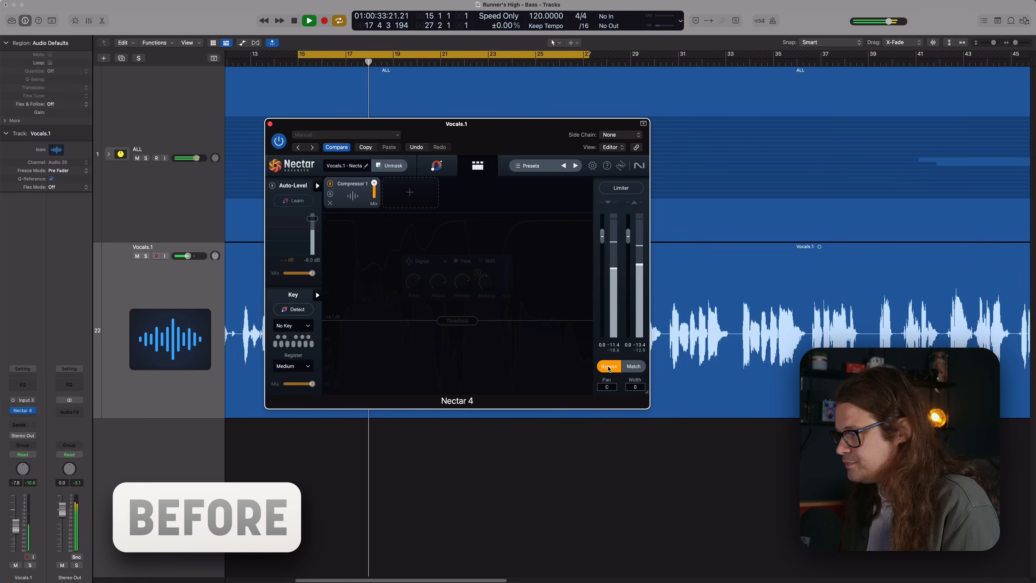
{"action": "left_click", "coordinate": [609, 367]}
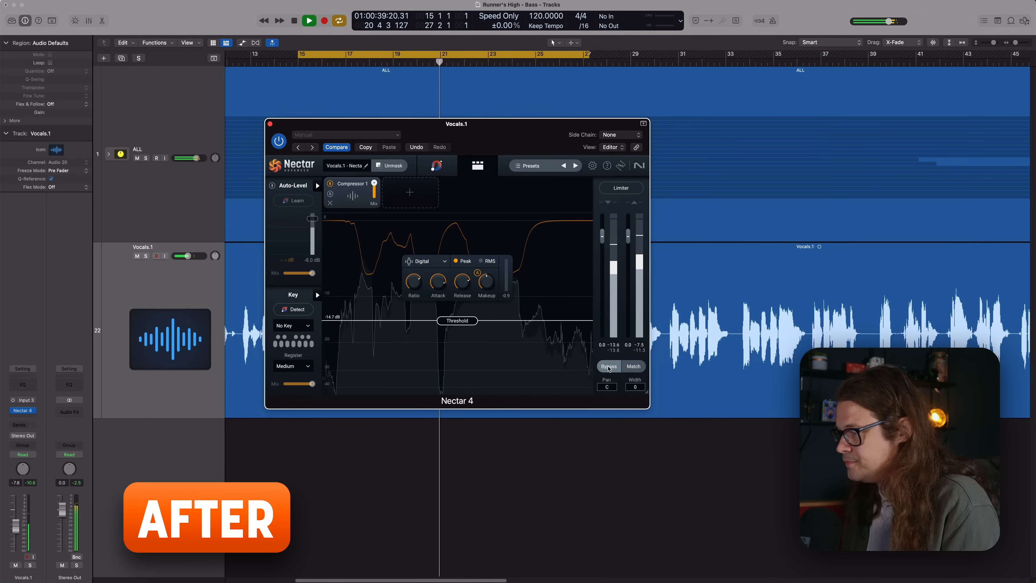
{"action": "left_click", "coordinate": [609, 367]}
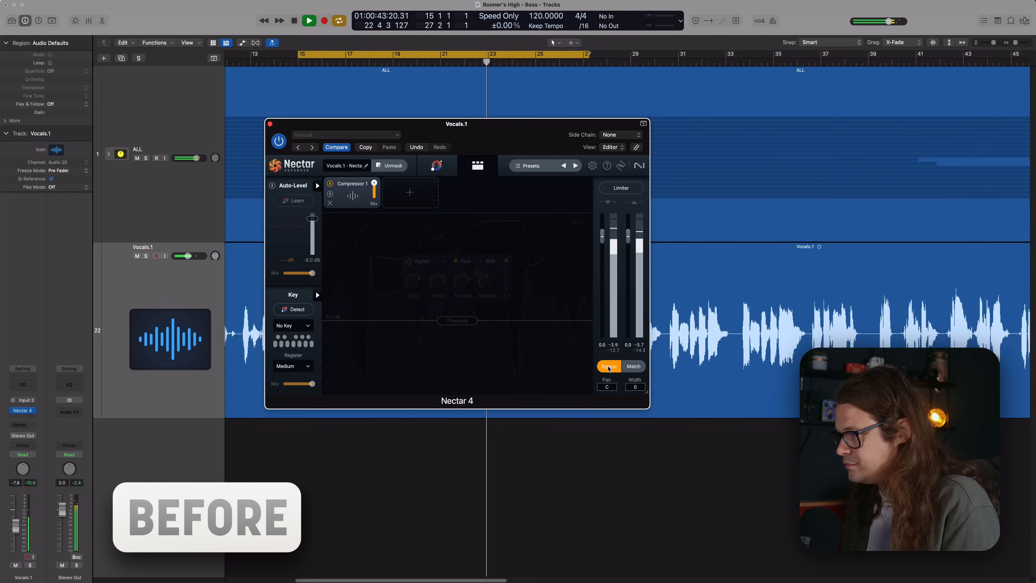
{"action": "left_click", "coordinate": [609, 367]}
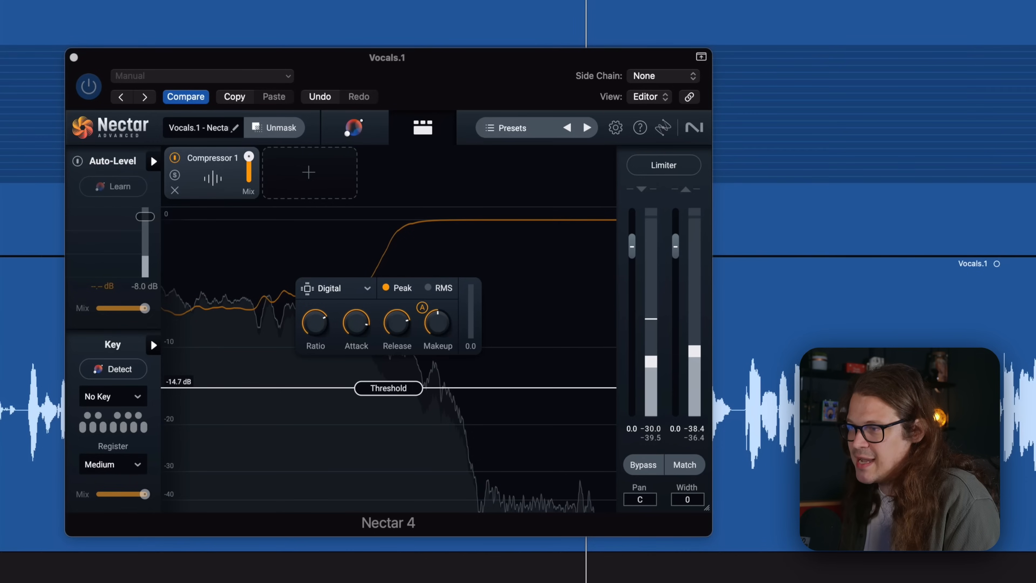
Set the compressor's attack to 0.1 ms and lower its threshold to -21.3 dB
{"action": "left_click_drag", "start_coordinate": [363, 329], "coordinate": [360, 334]}
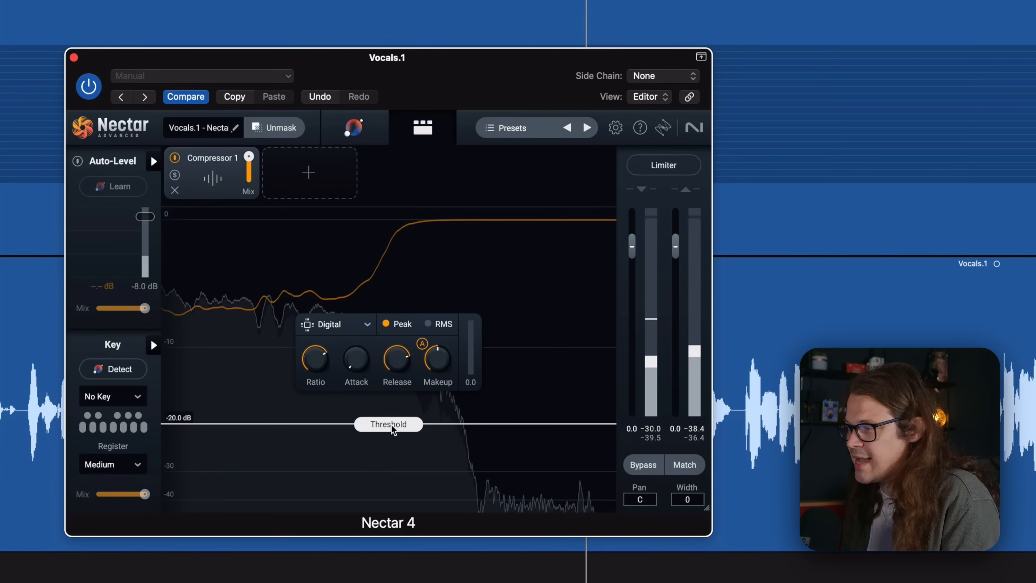
{"action": "left_click_drag", "start_coordinate": [393, 429], "coordinate": [393, 433]}
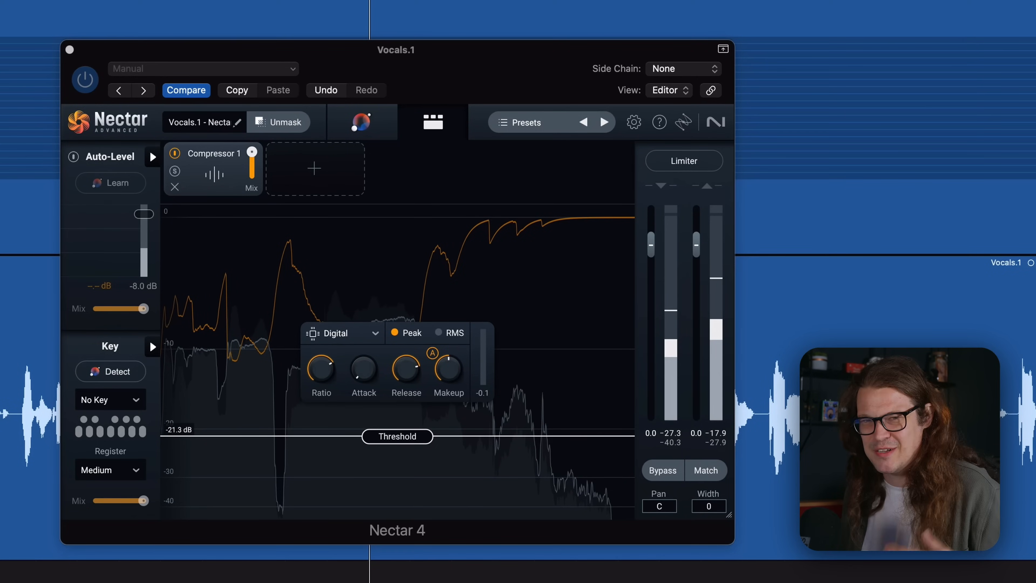
{"action": "left_click", "coordinate": [396, 52]}
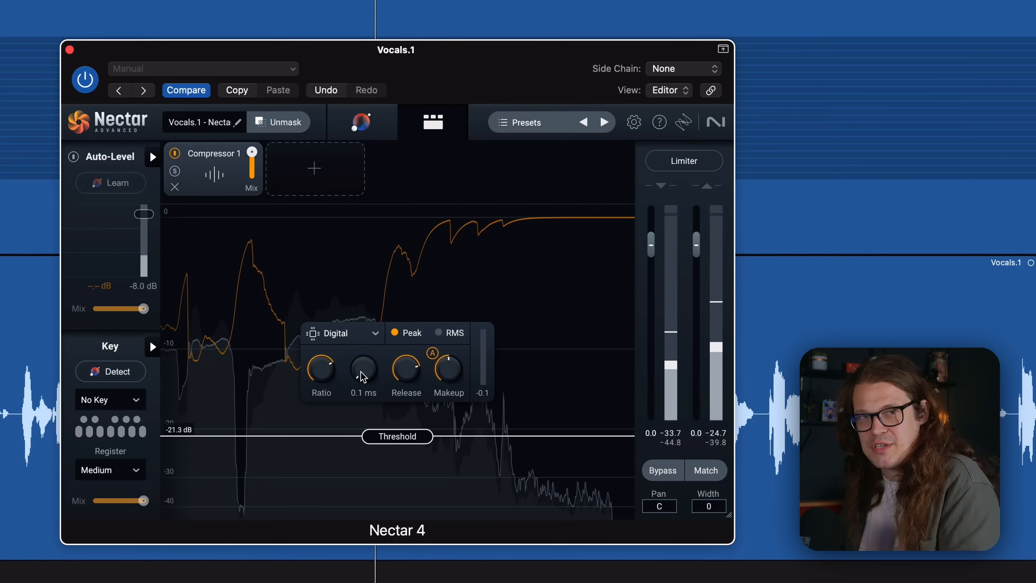
Set the compressor's attack to 74.0 ms during playback and compare the vocal with the plug-in bypassed and active
{"action": "key", "text": "space"}
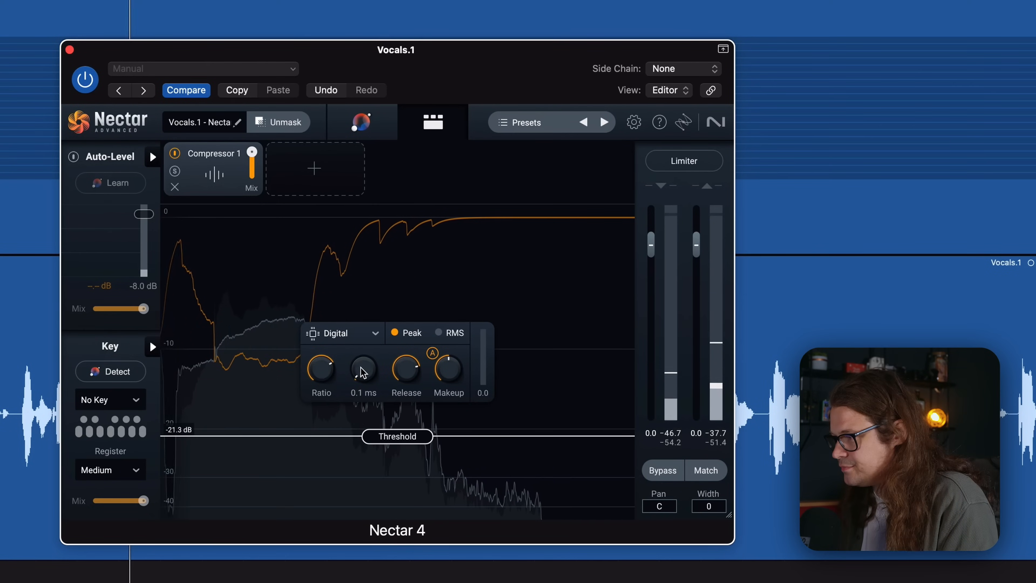
{"action": "left_click_drag", "start_coordinate": [361, 354], "coordinate": [366, 247]}
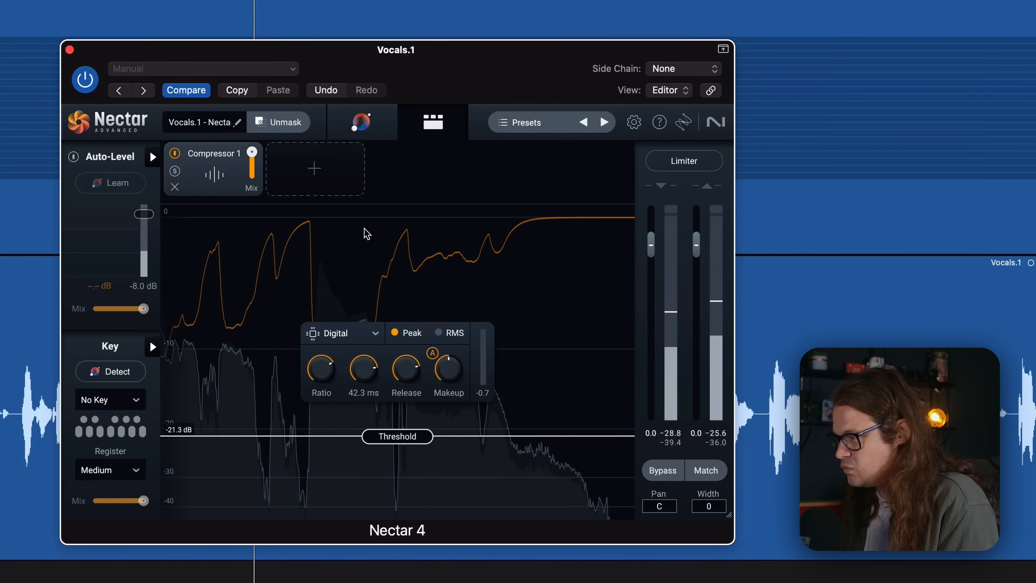
{"action": "left_click_drag", "start_coordinate": [364, 218], "coordinate": [364, 215]}
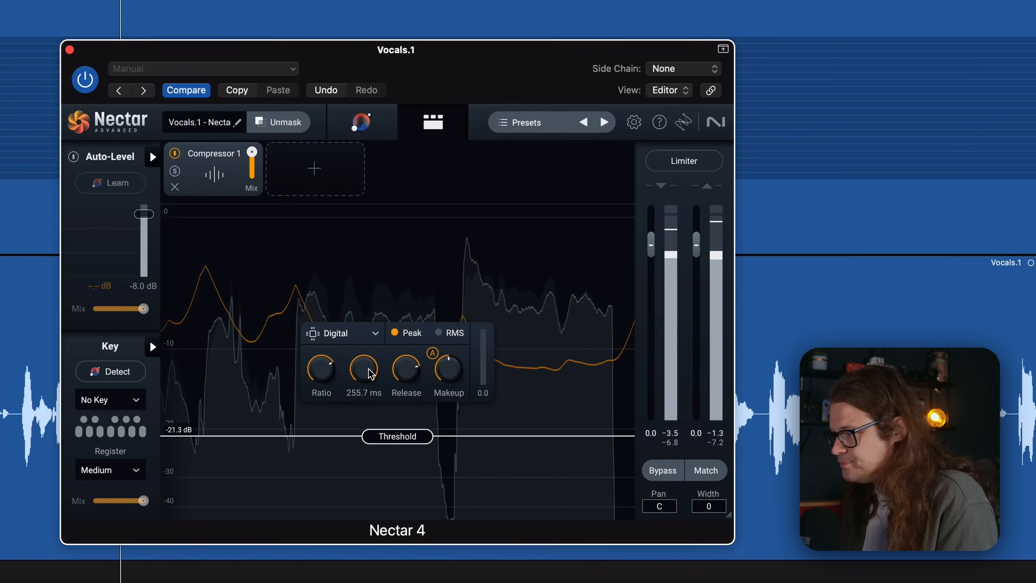
{"action": "left_click_drag", "start_coordinate": [368, 374], "coordinate": [368, 394]}
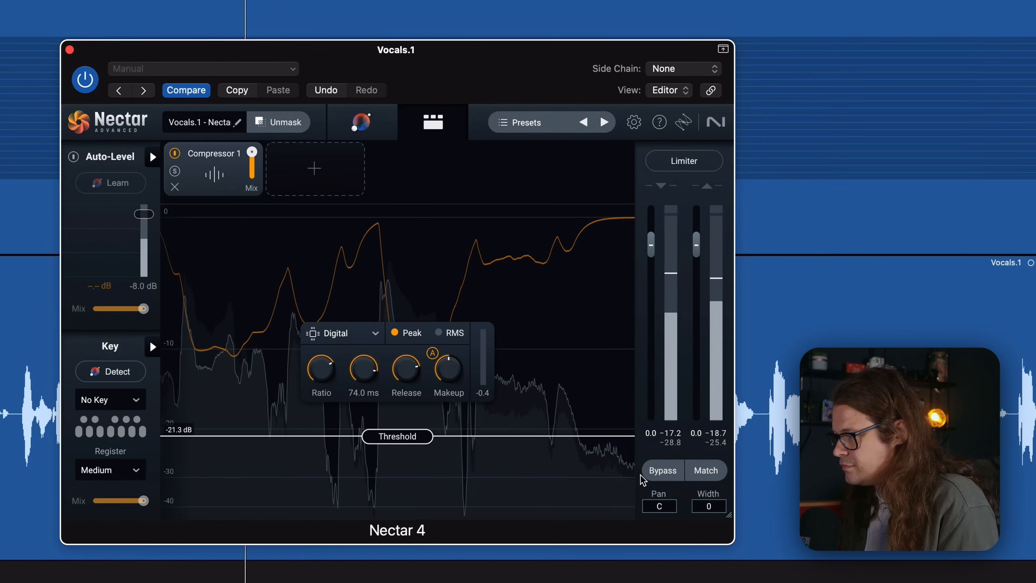
{"action": "left_click", "coordinate": [655, 471]}
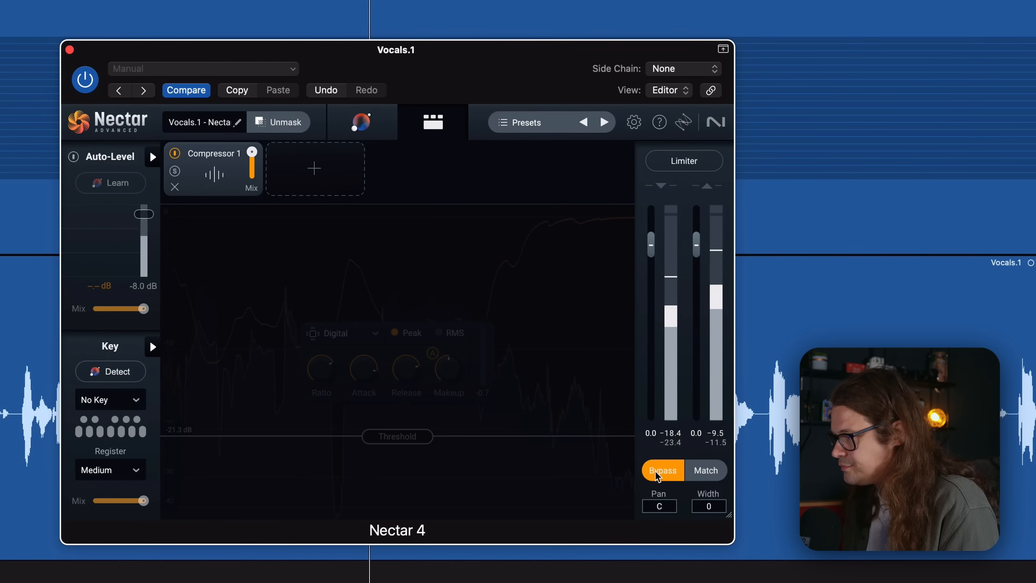
{"action": "left_click", "coordinate": [655, 471]}
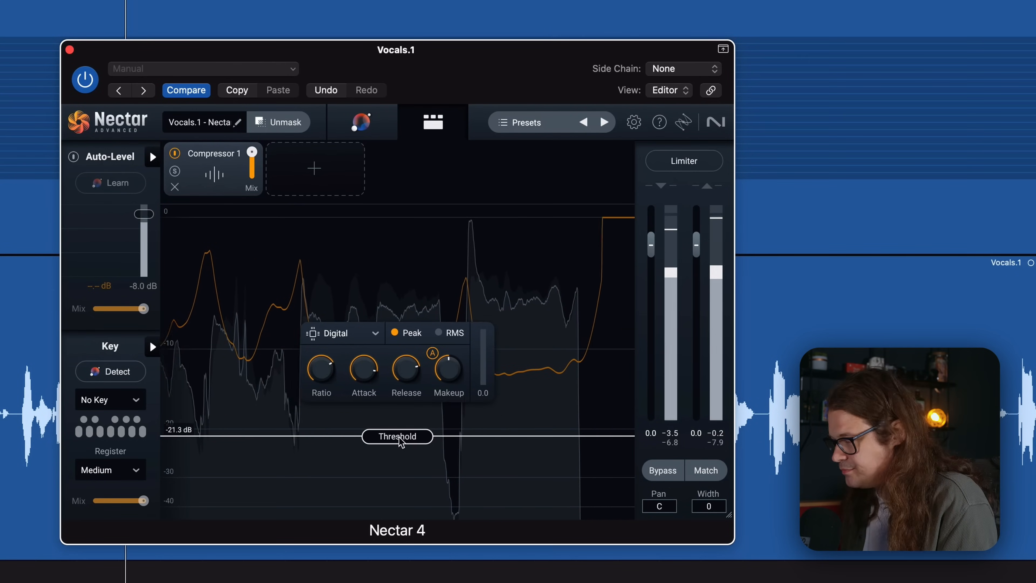
Raise the compressor's threshold to -15.3 dB and set its ratio to 3.52:1 while the vocal plays
{"action": "left_click_drag", "start_coordinate": [399, 438], "coordinate": [401, 403]}
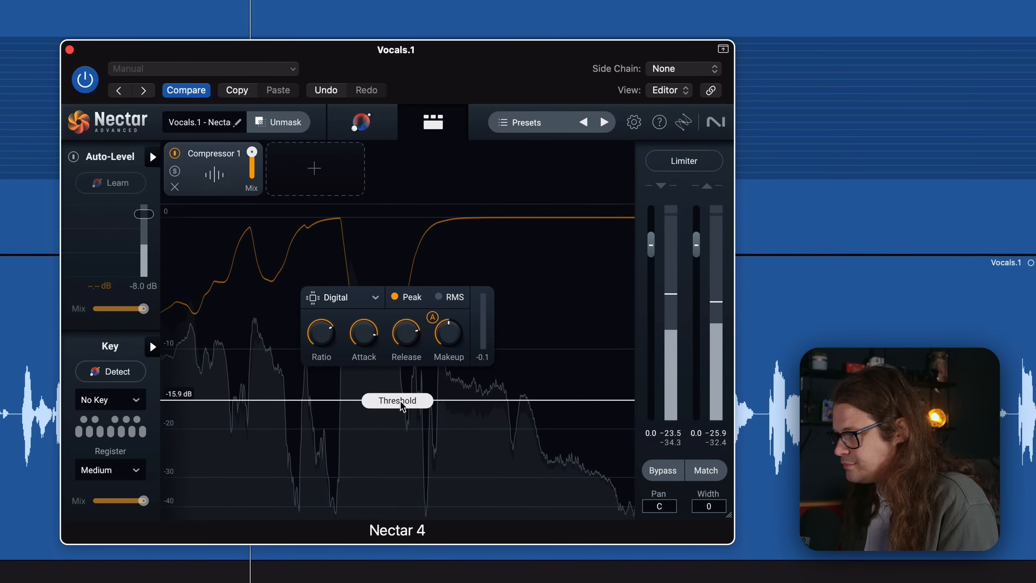
{"action": "left_click_drag", "start_coordinate": [400, 401], "coordinate": [400, 396]}
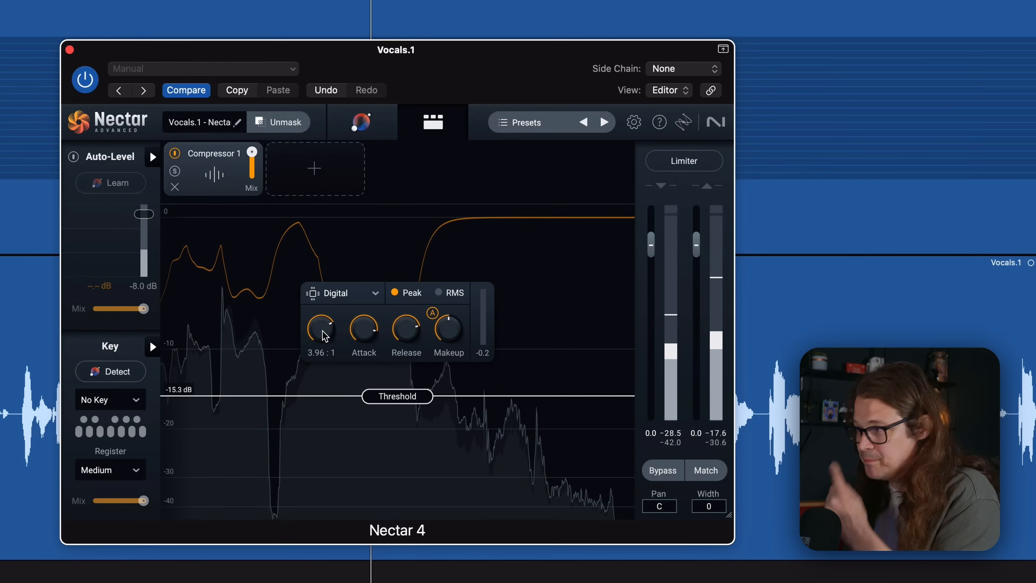
{"action": "left_click_drag", "start_coordinate": [322, 331], "coordinate": [322, 376]}
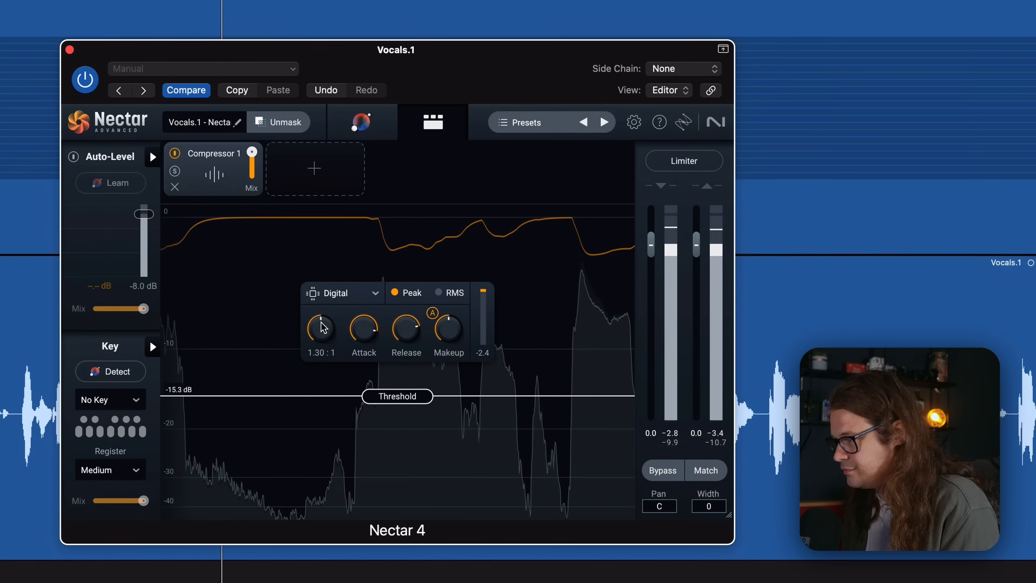
{"action": "left_click_drag", "start_coordinate": [322, 328], "coordinate": [324, 298]}
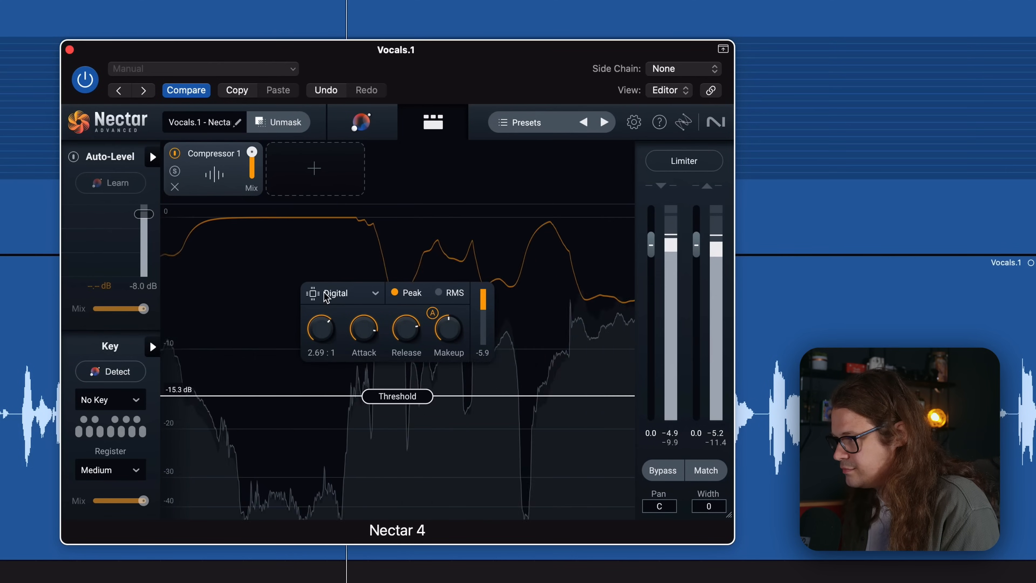
{"action": "left_click_drag", "start_coordinate": [327, 297], "coordinate": [325, 289]}
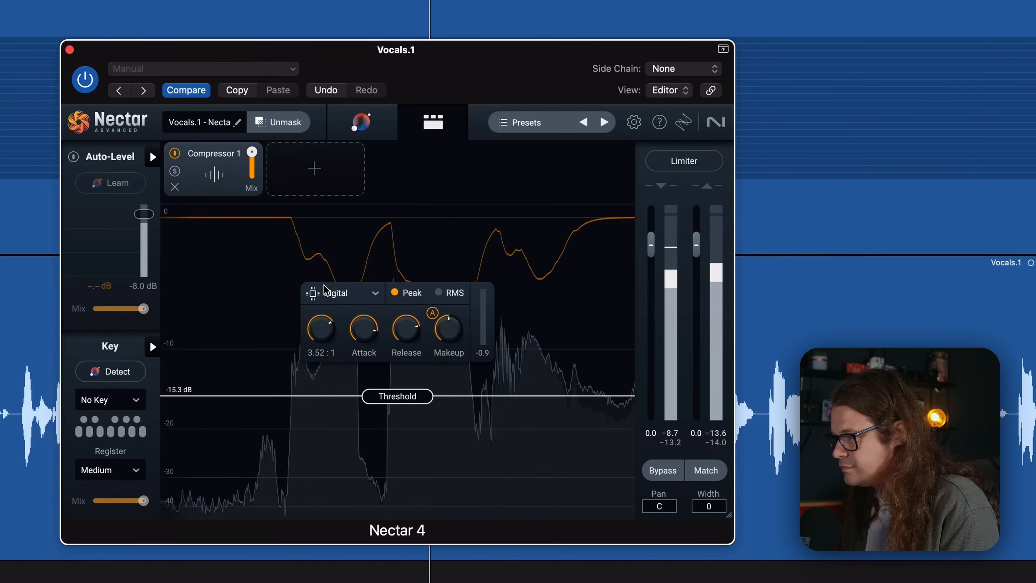
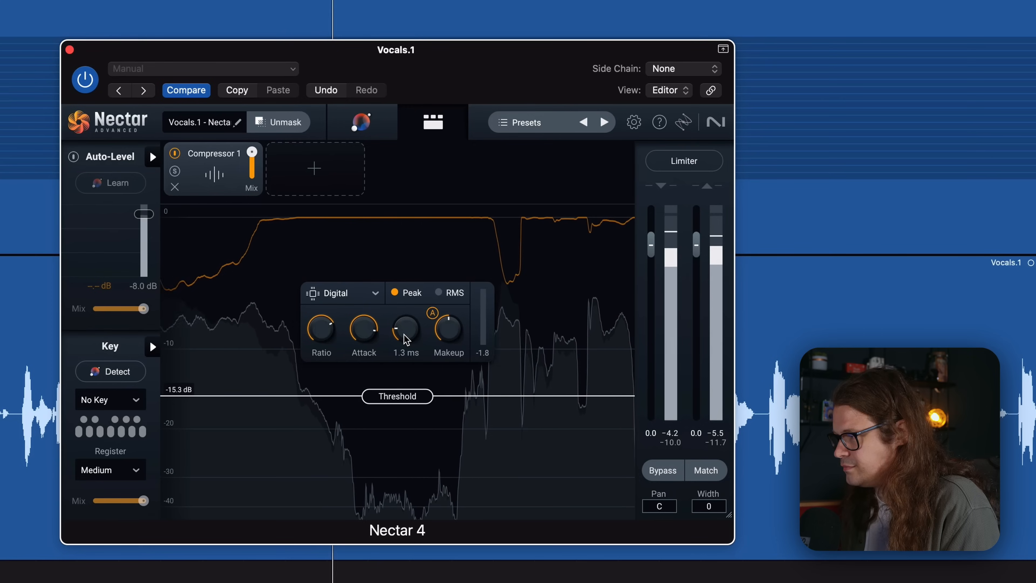
Try fast and slow release times on the compressor, finishing on a slow setting slightly above 274.9 ms
{"action": "left_click_drag", "start_coordinate": [404, 334], "coordinate": [416, 279]}
{"action": "left_click_drag", "start_coordinate": [419, 242], "coordinate": [421, 212]}
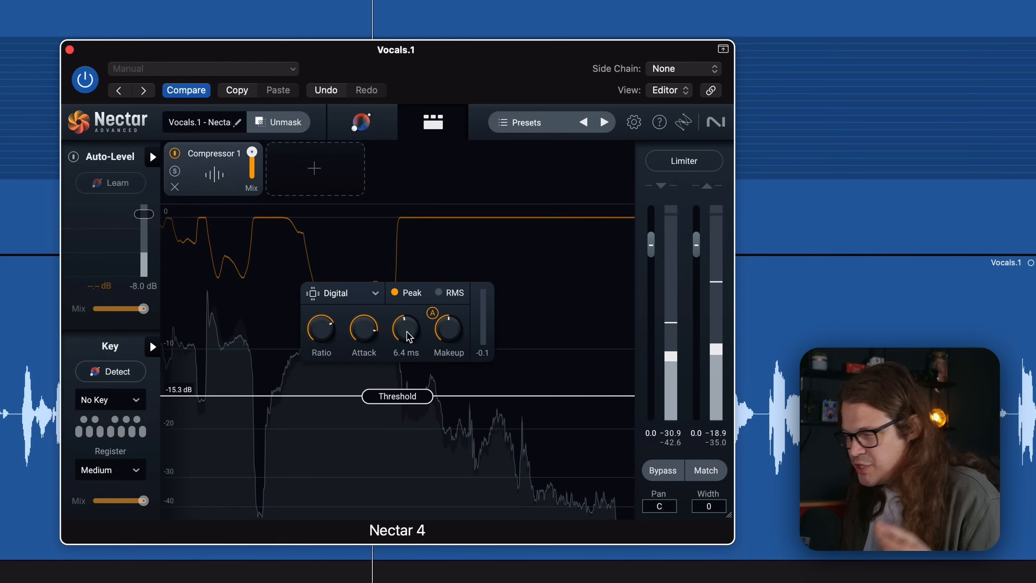
{"action": "left_click_drag", "start_coordinate": [407, 331], "coordinate": [413, 284]}
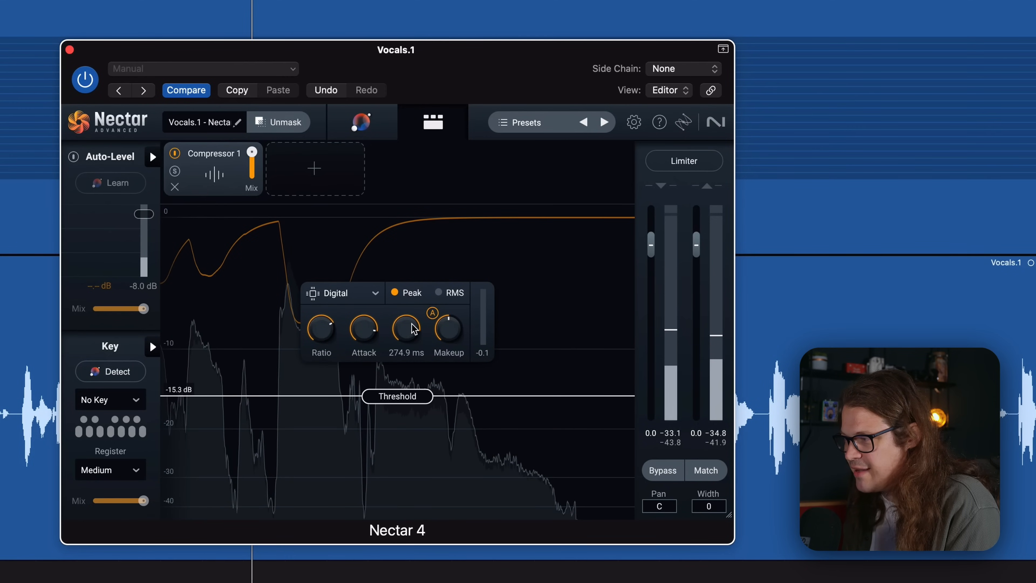
{"action": "left_click_drag", "start_coordinate": [414, 320], "coordinate": [414, 316]}
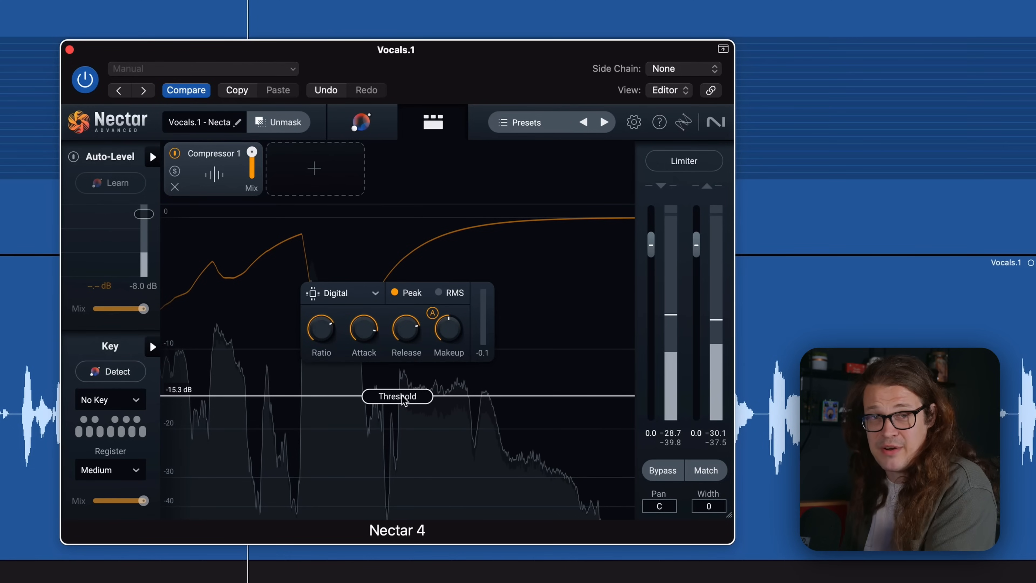
Lower the compressor's threshold to -17.9 dB and compare the vocal with Nectar 4 bypassed and active
{"action": "left_click_drag", "start_coordinate": [402, 399], "coordinate": [403, 414]}
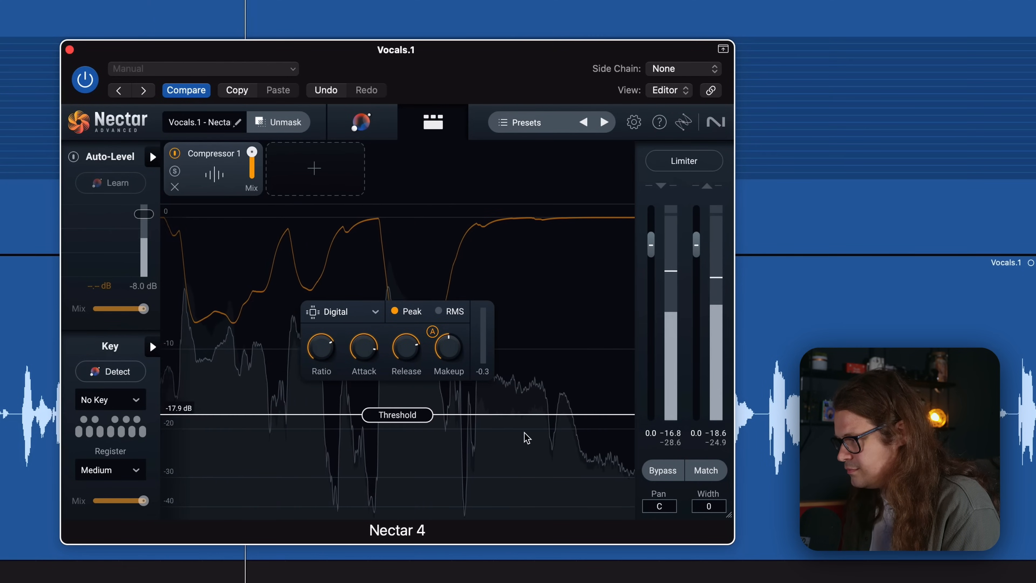
{"action": "left_click", "coordinate": [661, 470]}
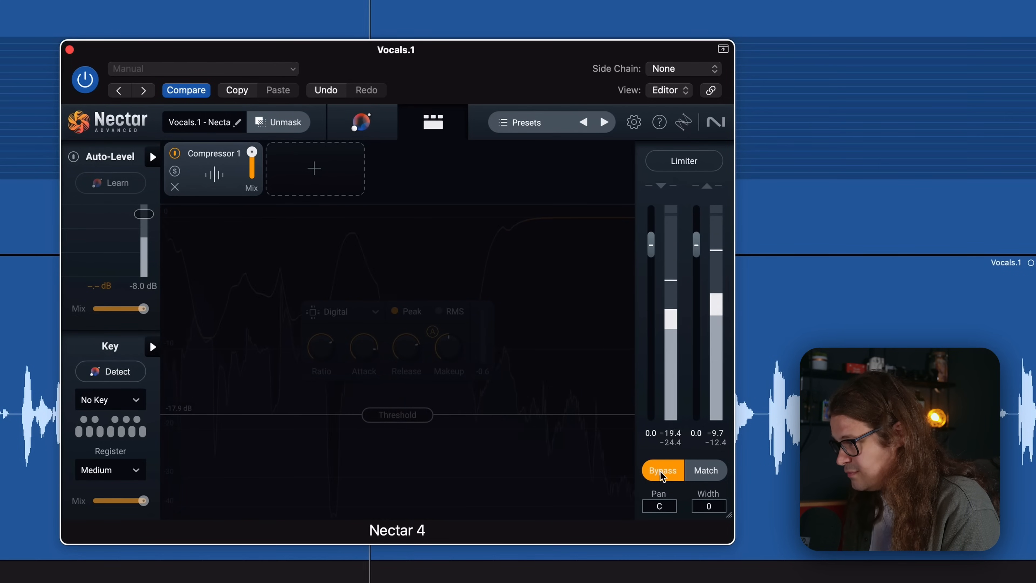
{"action": "left_click", "coordinate": [661, 471]}
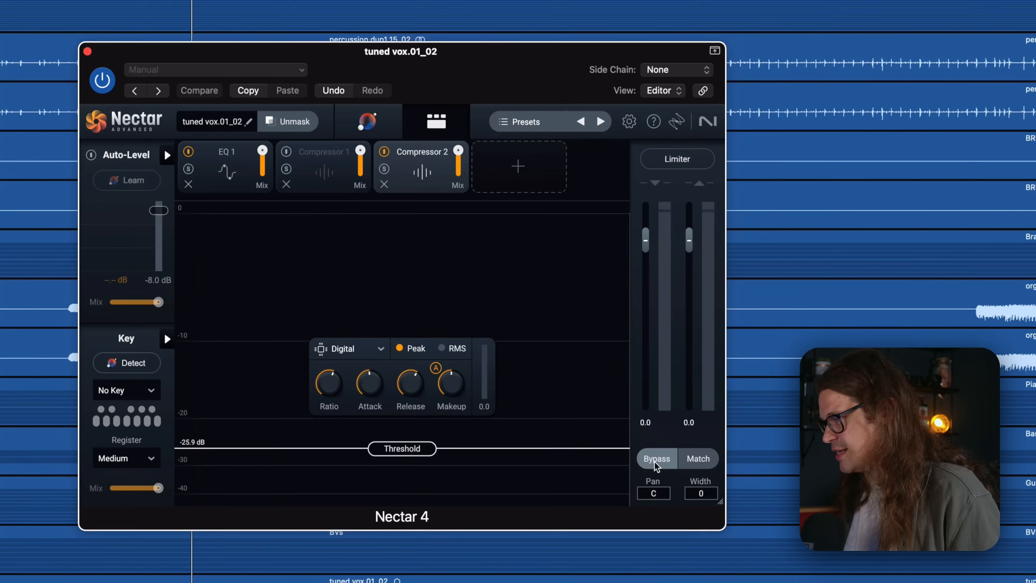
Toggle the Nectar 4 bypass on the tuned vox.01_02 track on and off, and view the EQ 1 module's curve
{"action": "left_click", "coordinate": [663, 350]}
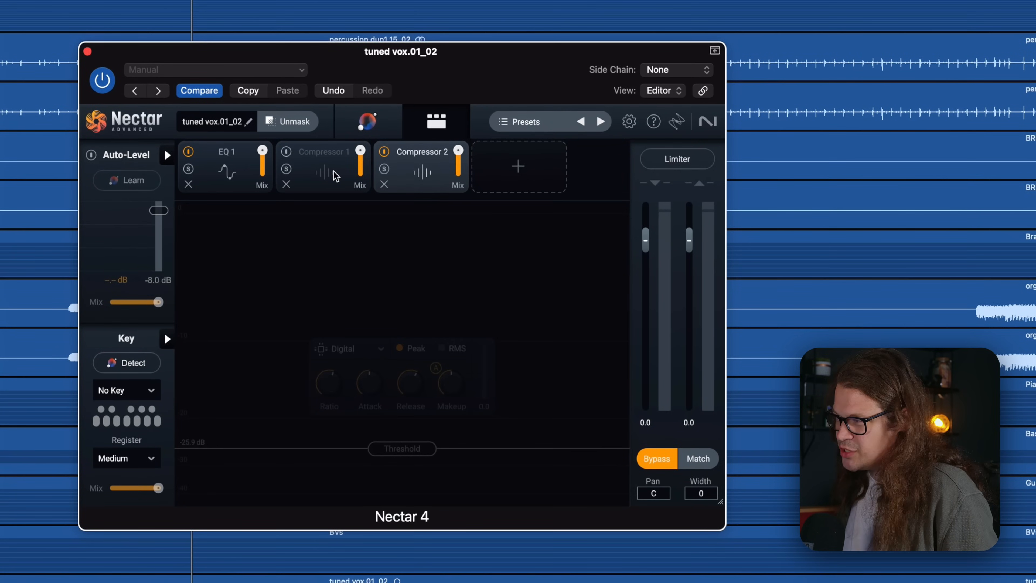
{"action": "left_click", "coordinate": [657, 461]}
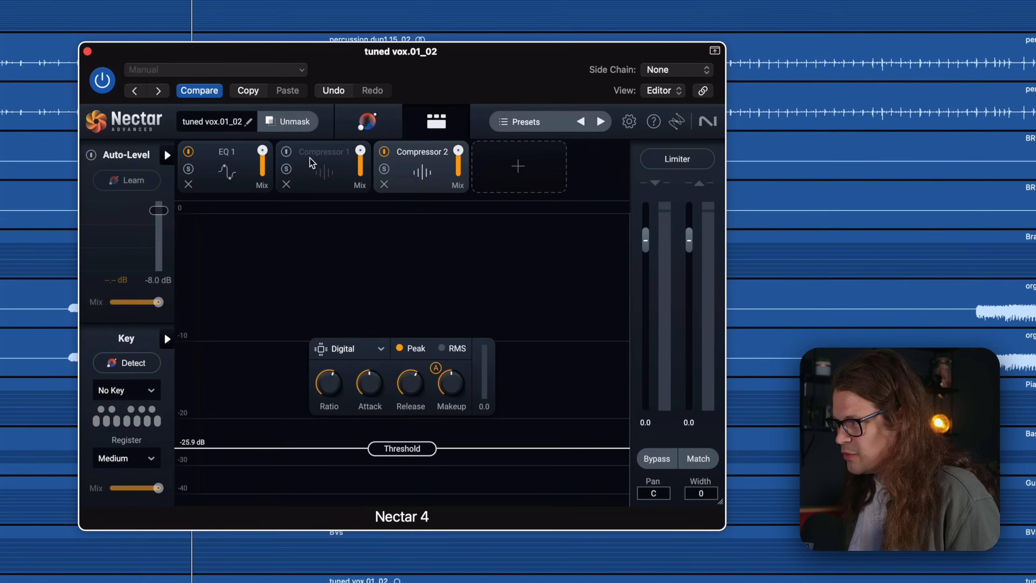
{"action": "left_click", "coordinate": [235, 171]}
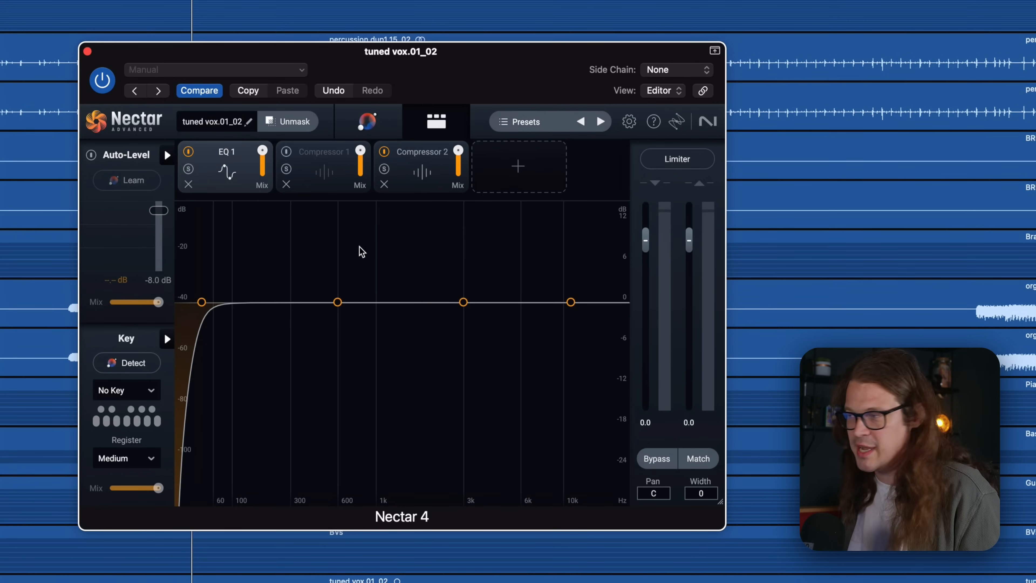
Enable the Compressor 1 module in the tuned vox.01_02 chain and display the Compressor 2 settings
{"action": "left_click", "coordinate": [416, 175]}
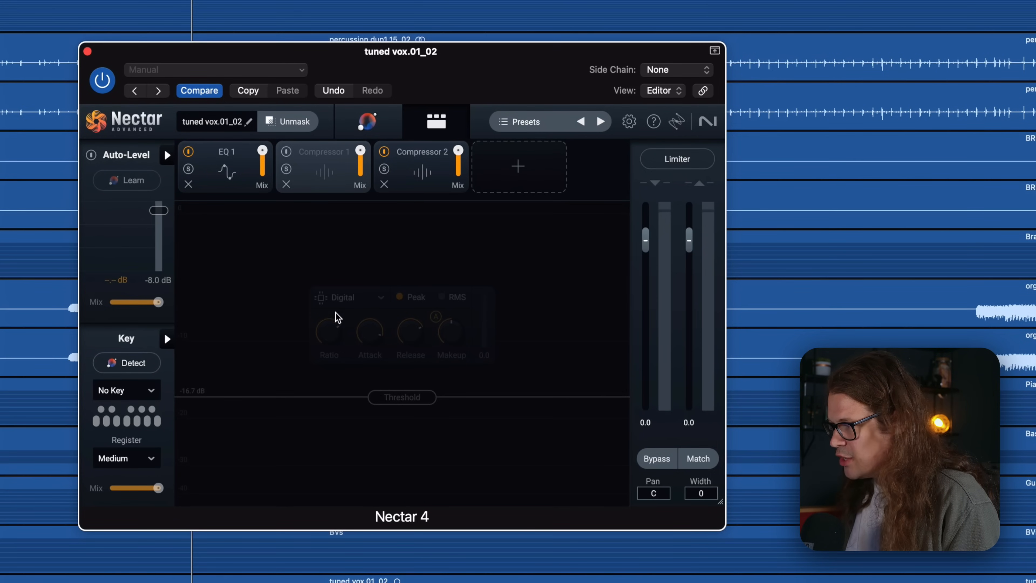
{"action": "left_click", "coordinate": [286, 151]}
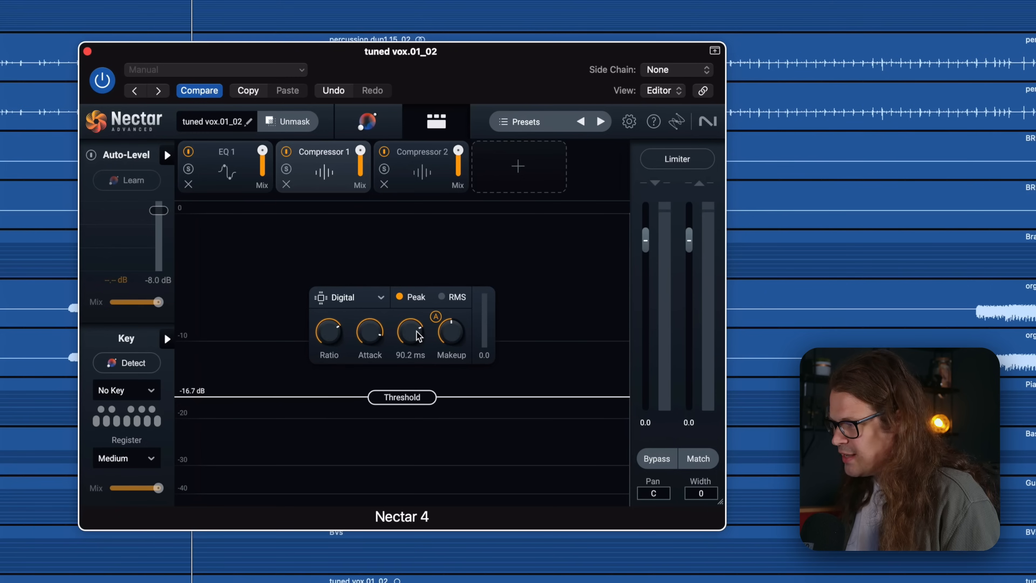
{"action": "left_click", "coordinate": [426, 174]}
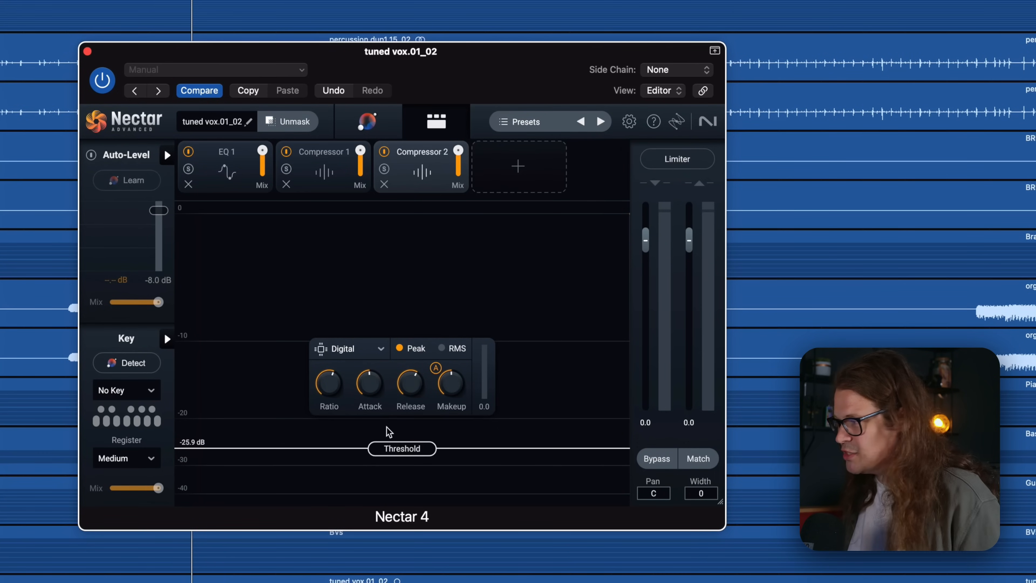
Review the Compressor 1 and Compressor 2 settings in the tuned vox.01_02 chain and disable the Compressor 1 module
{"action": "left_click", "coordinate": [330, 174]}
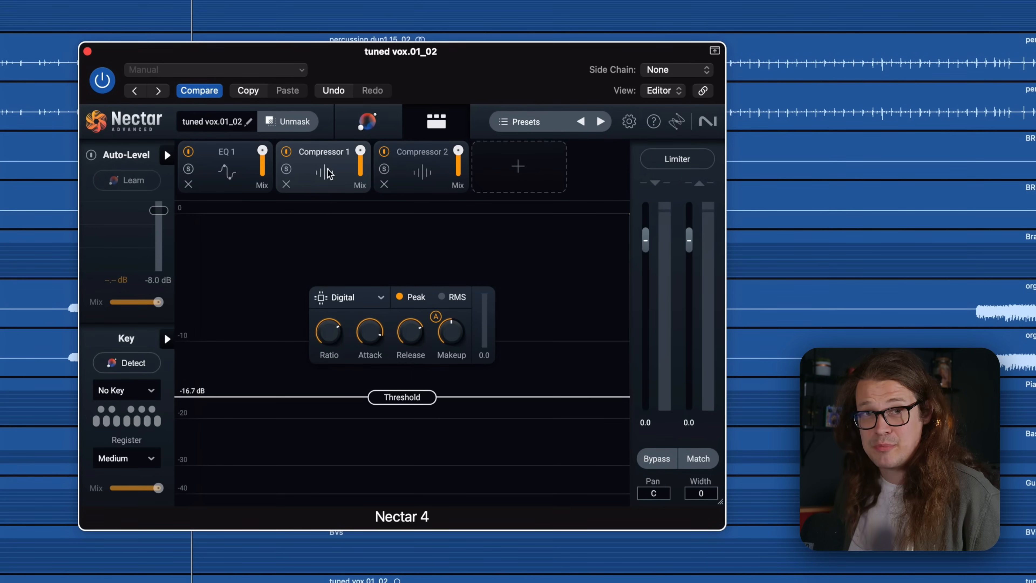
{"action": "left_click", "coordinate": [423, 173]}
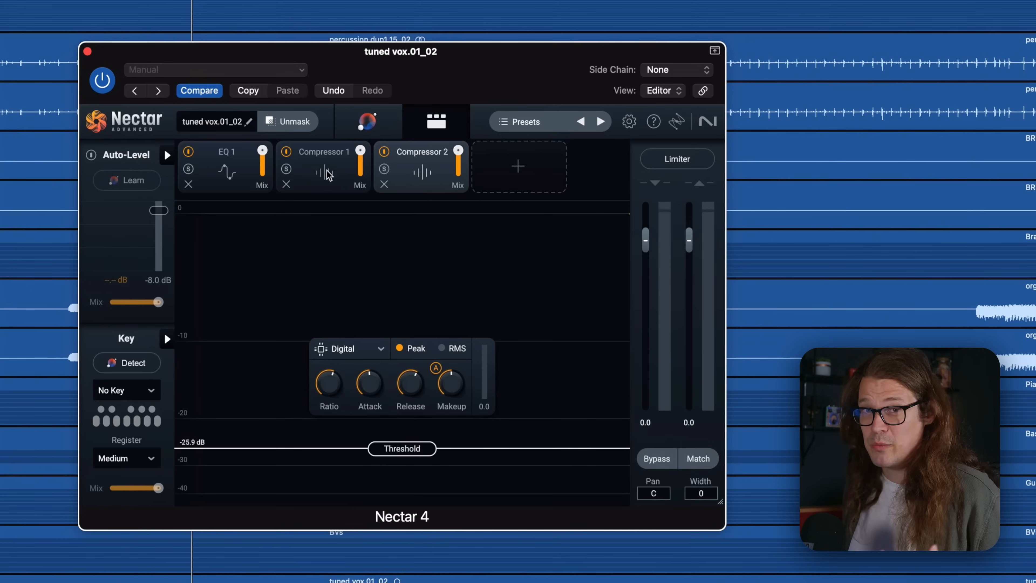
{"action": "left_click", "coordinate": [286, 151]}
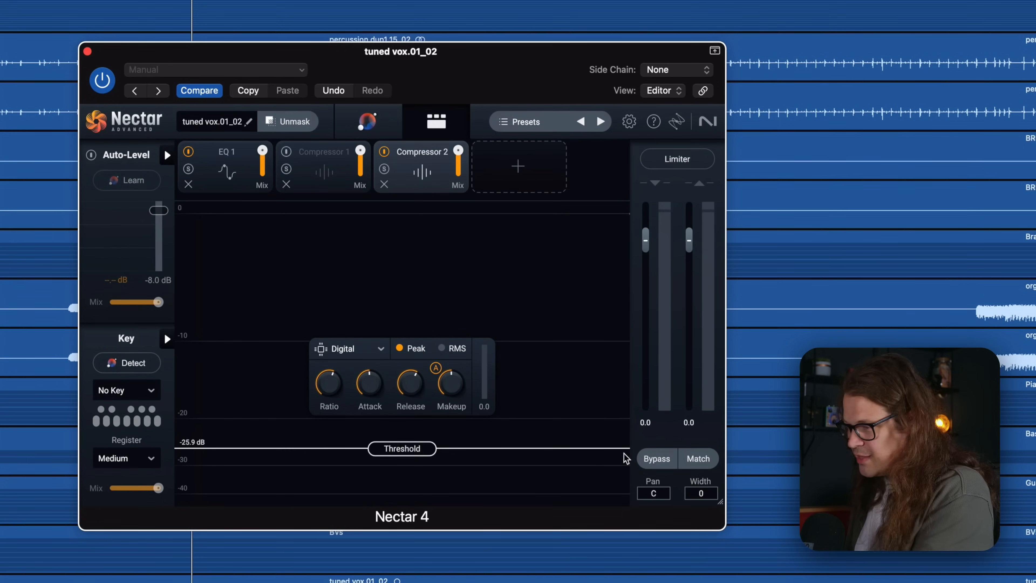
Play the vocal and compare Nectar 4 bypassed and active with only Compressor 2 compressing, finishing with the bypass off
{"action": "left_click", "coordinate": [663, 461]}
{"action": "key", "text": "space"}
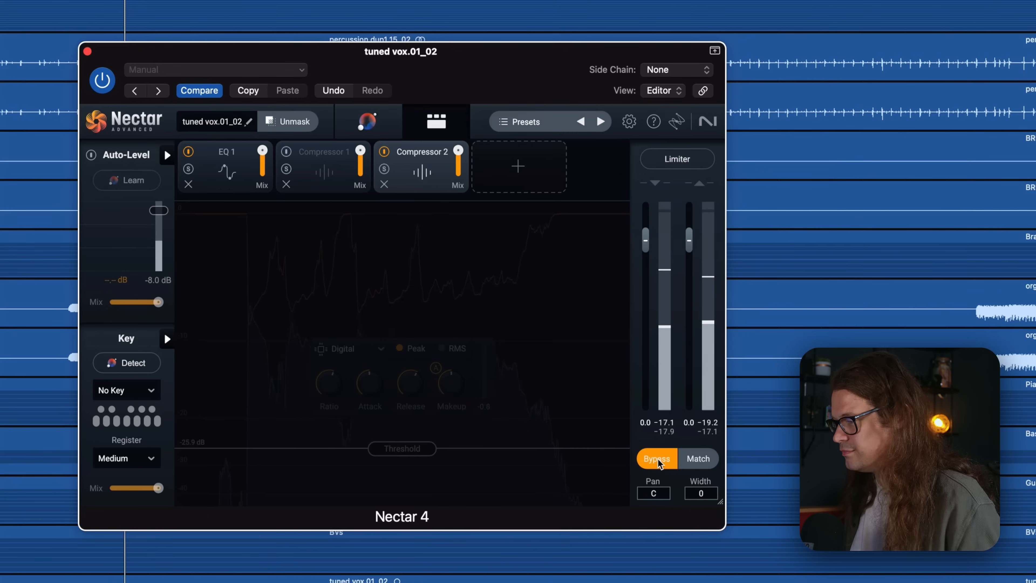
{"action": "left_click", "coordinate": [657, 459]}
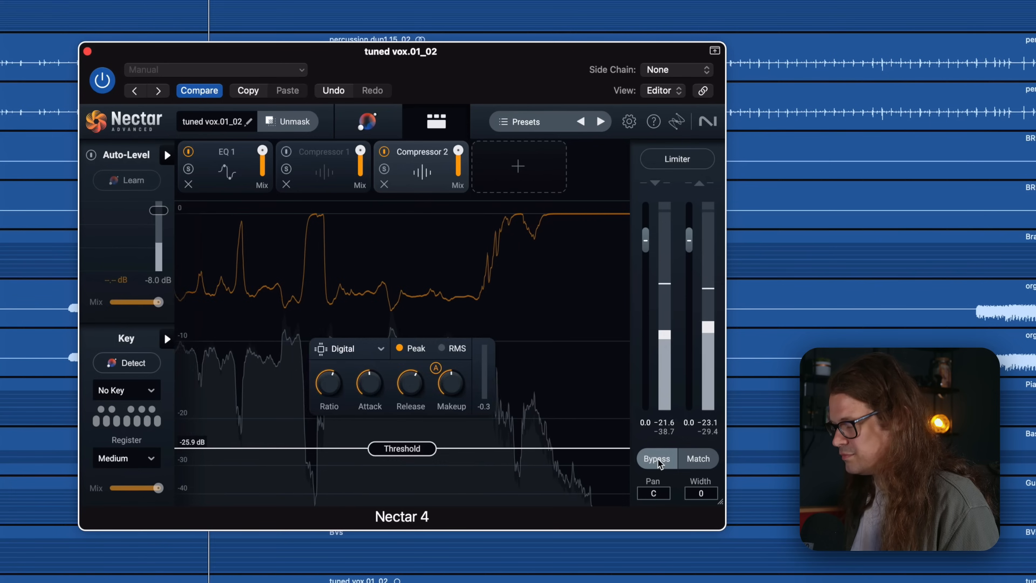
{"action": "left_click", "coordinate": [657, 459]}
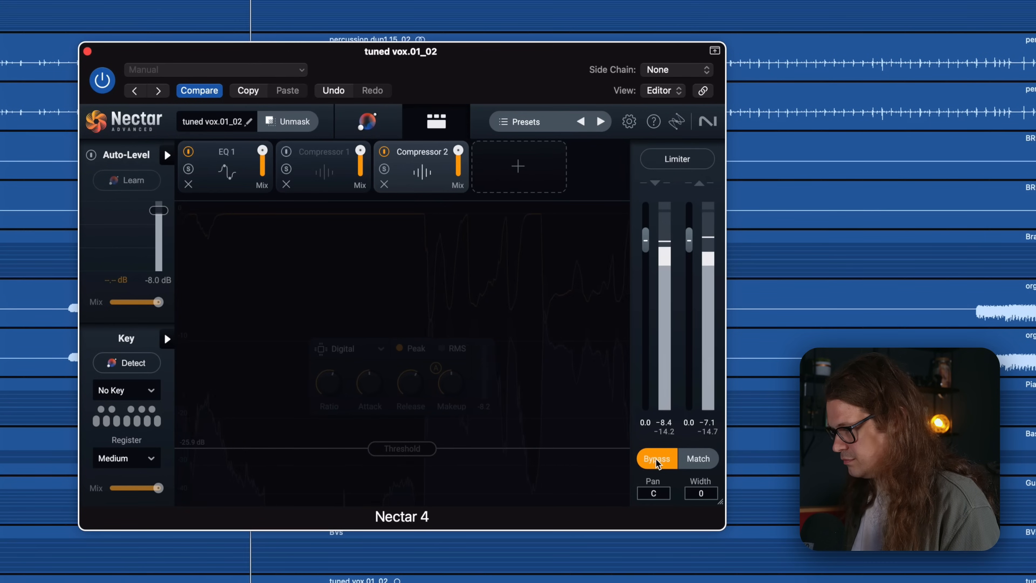
{"action": "left_click", "coordinate": [655, 459]}
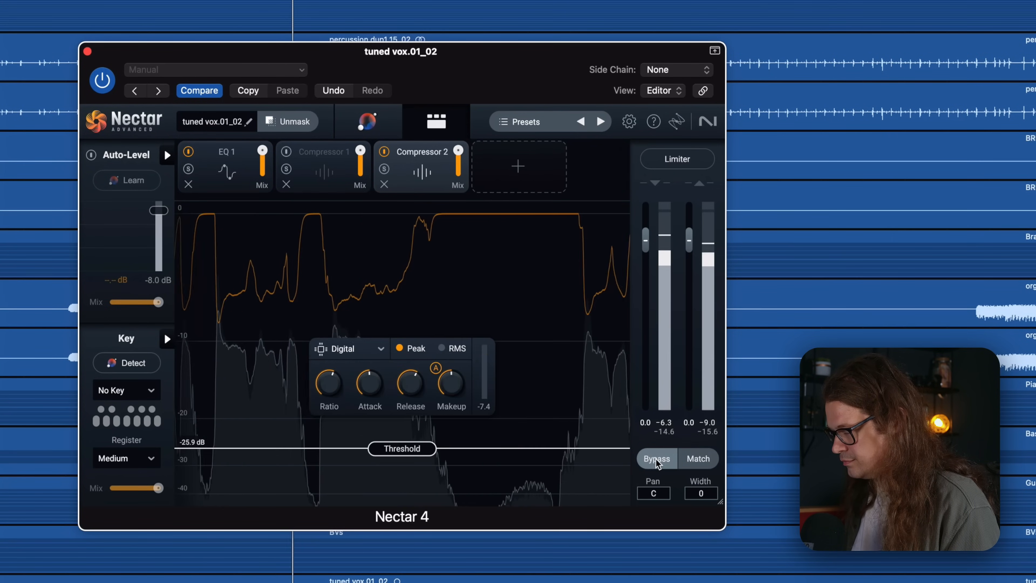